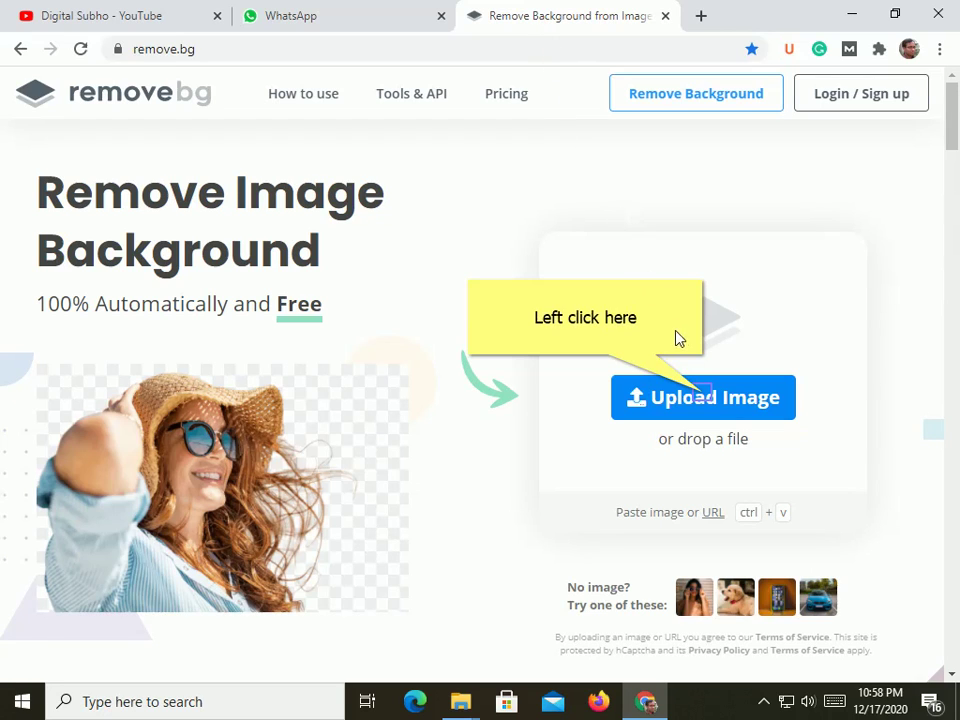
Upload the image pexels-joy-deb-1580270 from the Downloads folder for background removal
{"action": "left_click", "coordinate": [703, 394]}
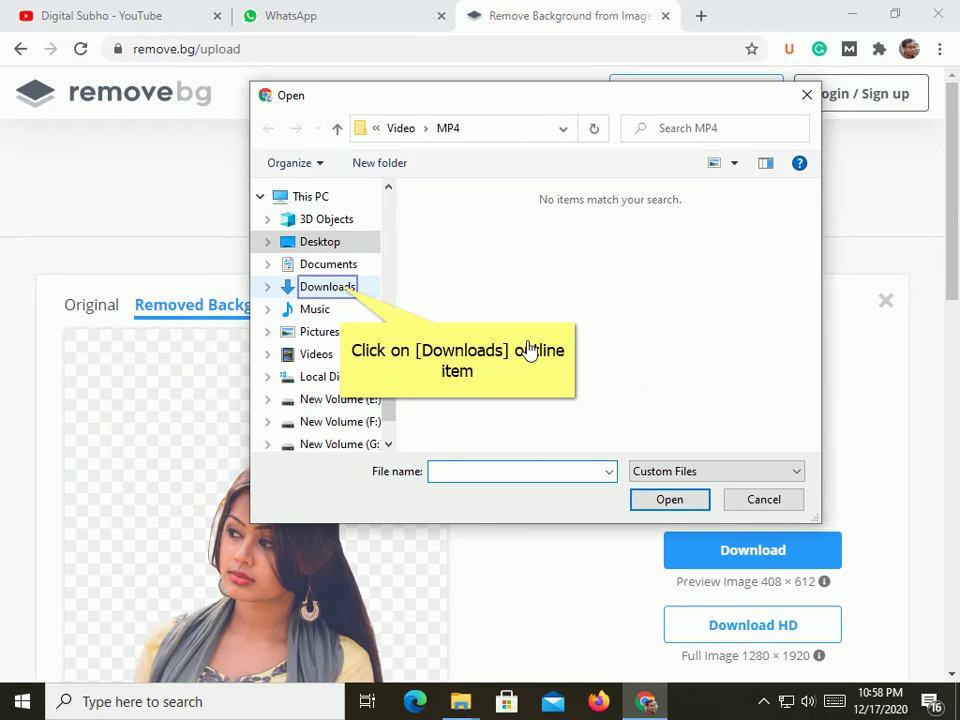
{"action": "left_click", "coordinate": [350, 292]}
{"action": "scroll", "coordinate": [507, 368], "scroll_direction": "down", "scroll_amount": 5}
{"action": "scroll", "coordinate": [507, 368], "scroll_direction": "down", "scroll_amount": 5}
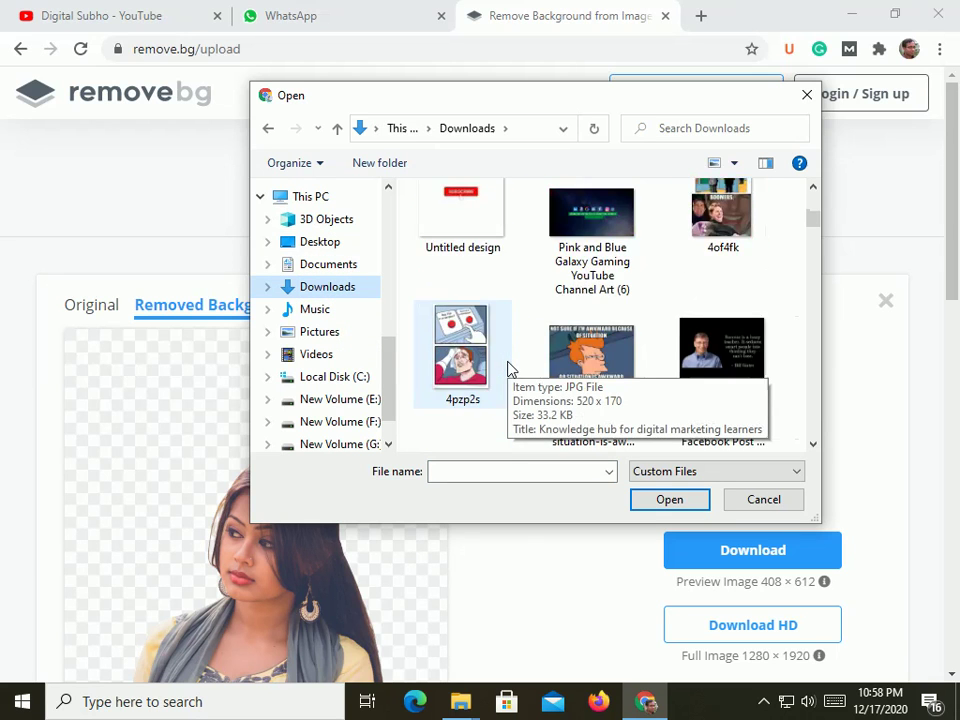
{"action": "scroll", "coordinate": [583, 317], "scroll_direction": "down", "scroll_amount": 10}
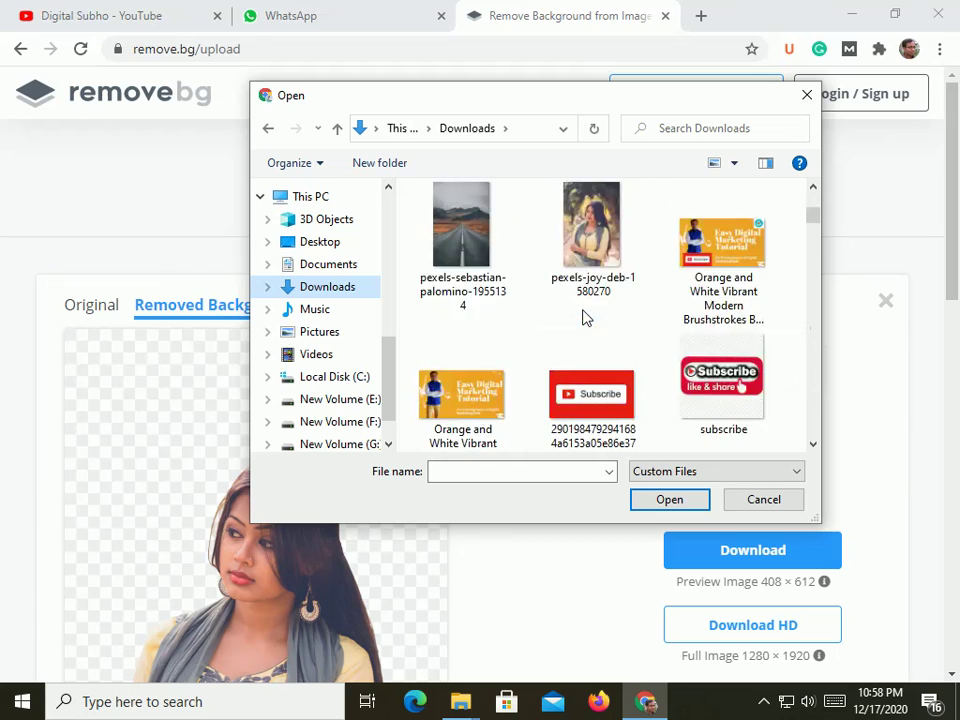
{"action": "left_click", "coordinate": [583, 317]}
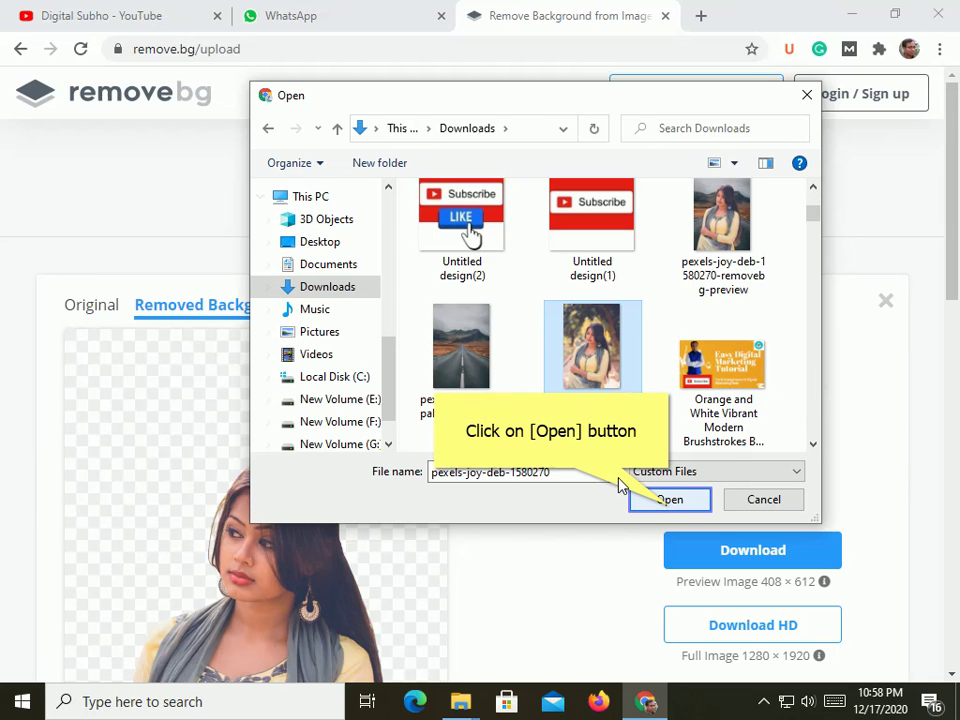
{"action": "left_click", "coordinate": [668, 499]}
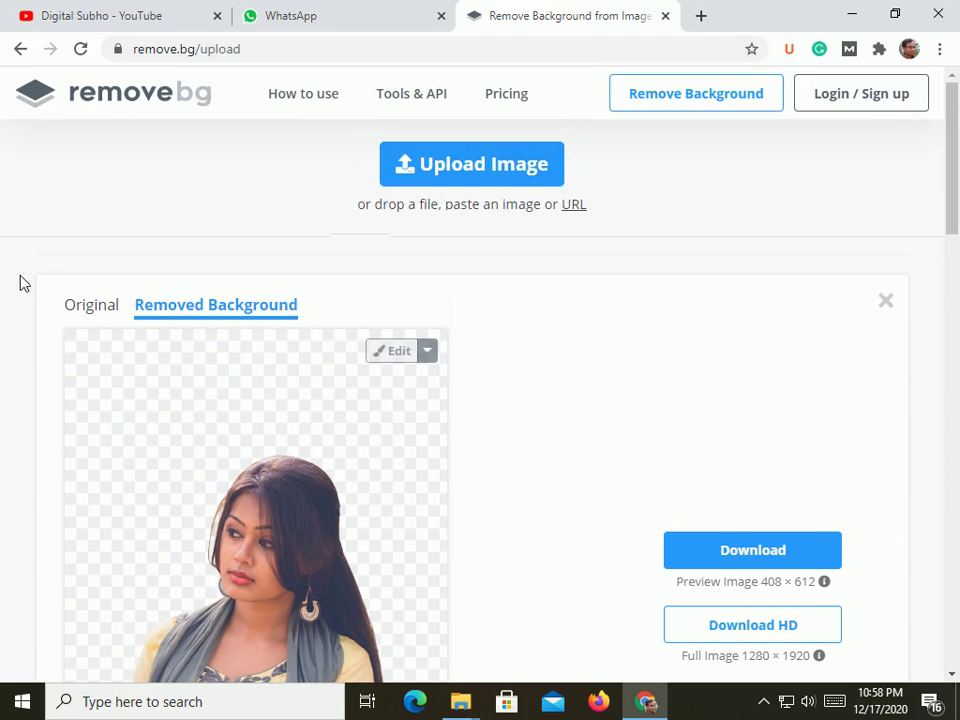
Compare the original photo with the version that has its background removed
{"action": "left_click", "coordinate": [91, 286]}
{"action": "scroll", "coordinate": [523, 429], "scroll_direction": "down", "scroll_amount": 3}
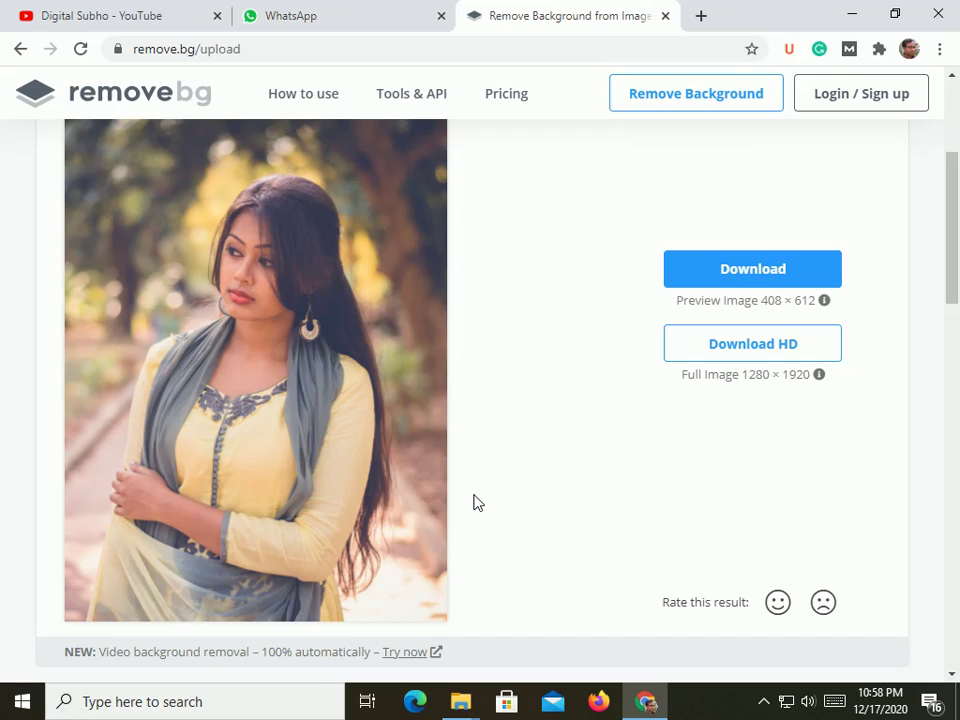
{"action": "scroll", "coordinate": [477, 502], "scroll_direction": "up", "scroll_amount": 3}
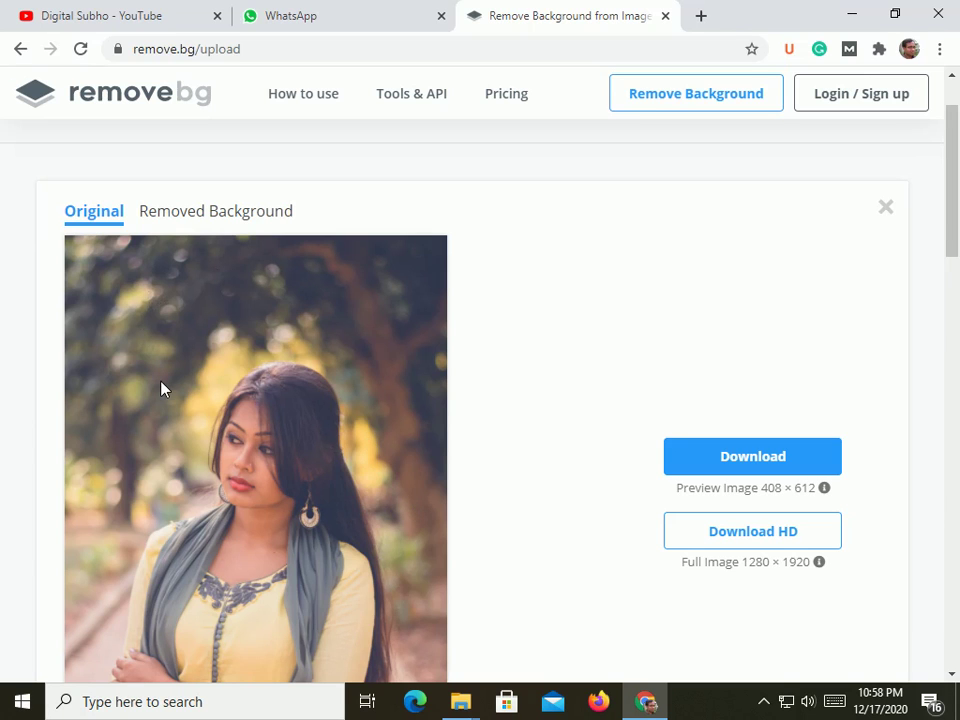
{"action": "left_click", "coordinate": [216, 213]}
{"action": "scroll", "coordinate": [448, 432], "scroll_direction": "down", "scroll_amount": 2}
{"action": "scroll", "coordinate": [450, 427], "scroll_direction": "up", "scroll_amount": 1}
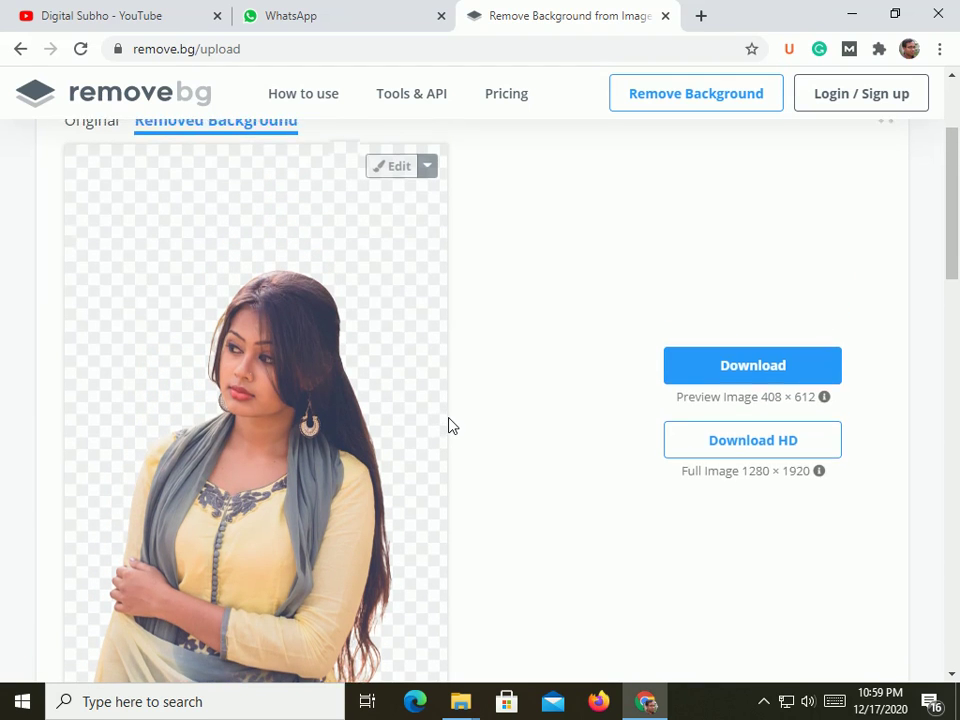
{"action": "scroll", "coordinate": [448, 426], "scroll_direction": "up", "scroll_amount": 1}
{"action": "scroll", "coordinate": [448, 426], "scroll_direction": "down", "scroll_amount": 1}
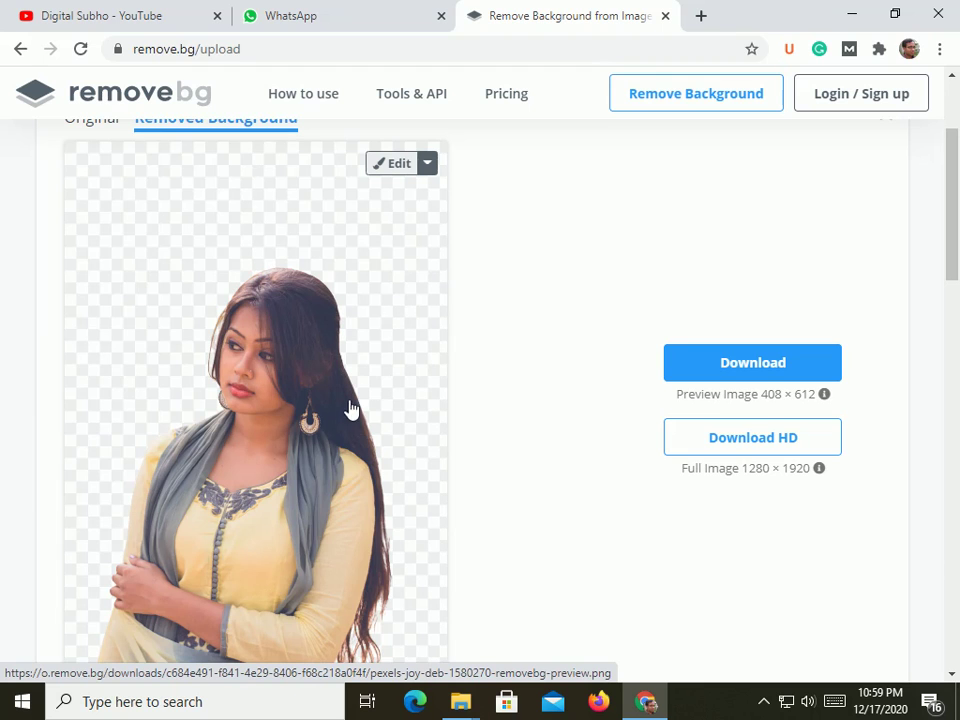
Open the cutout for editing and apply the colourful abstract paint photo as its background
{"action": "left_click", "coordinate": [398, 163]}
{"action": "left_click", "coordinate": [673, 339]}
{"action": "scroll", "coordinate": [756, 446], "scroll_direction": "down", "scroll_amount": 5}
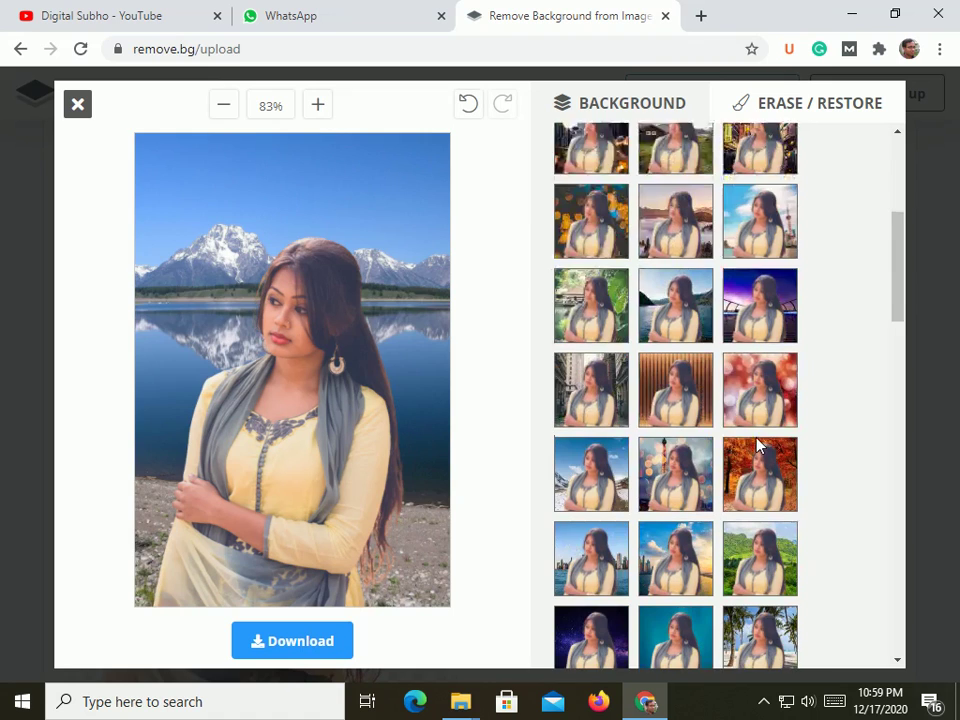
{"action": "scroll", "coordinate": [757, 445], "scroll_direction": "down", "scroll_amount": 2}
{"action": "scroll", "coordinate": [757, 446], "scroll_direction": "down", "scroll_amount": 1}
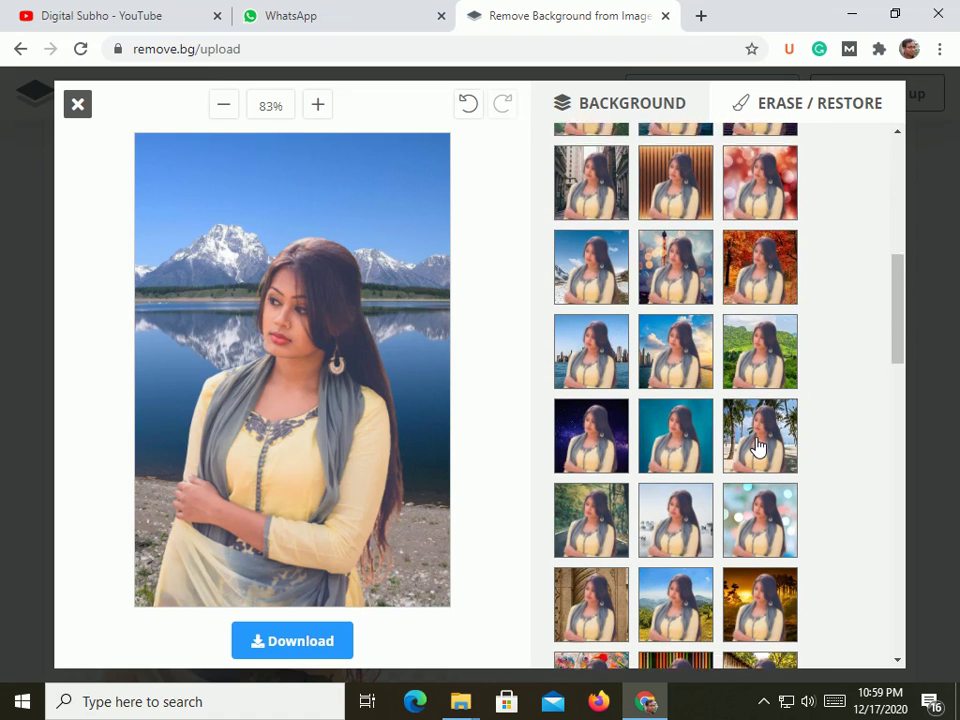
{"action": "scroll", "coordinate": [600, 460], "scroll_direction": "down", "scroll_amount": 1}
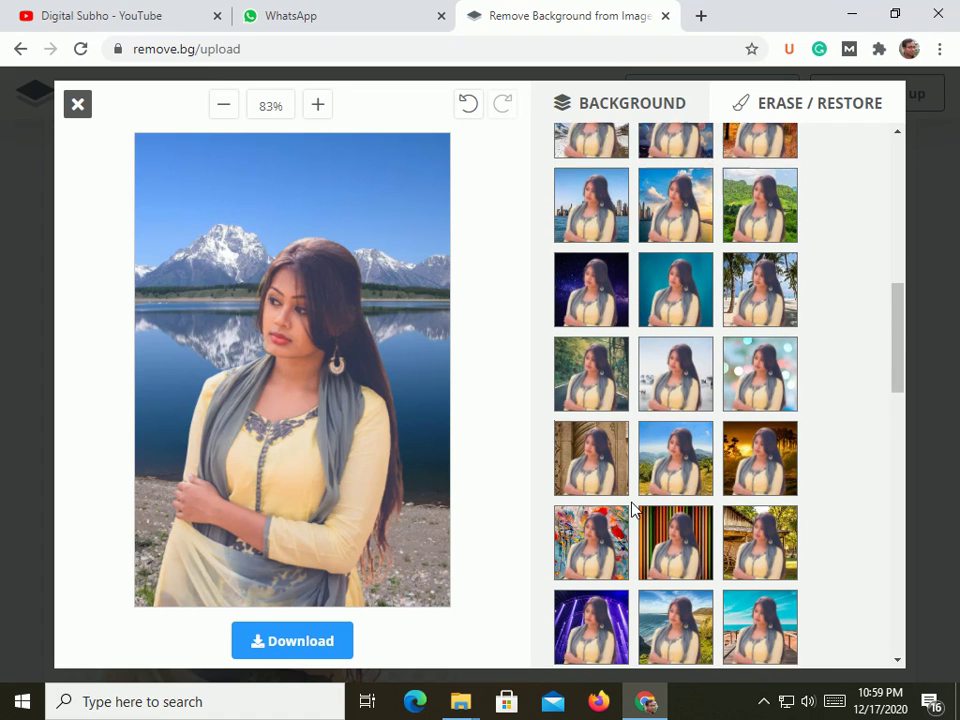
{"action": "left_click", "coordinate": [600, 521]}
{"action": "scroll", "coordinate": [665, 357], "scroll_direction": "up", "scroll_amount": 1}
{"action": "scroll", "coordinate": [665, 358], "scroll_direction": "up", "scroll_amount": 5}
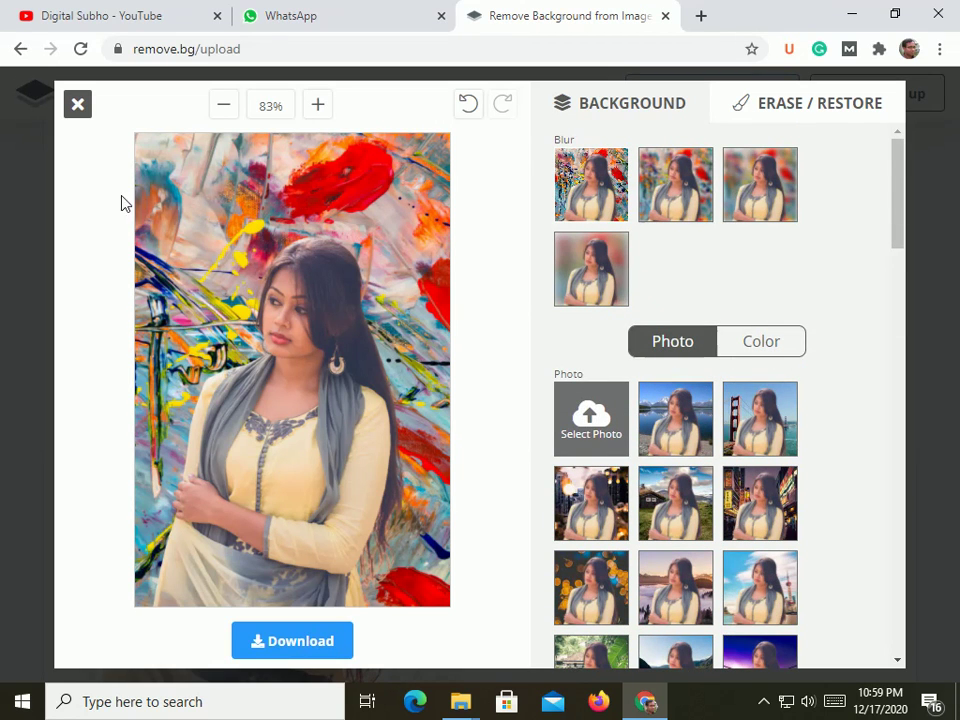
Replace the background with the custom solid red colour #ce2626
{"action": "left_click", "coordinate": [765, 343]}
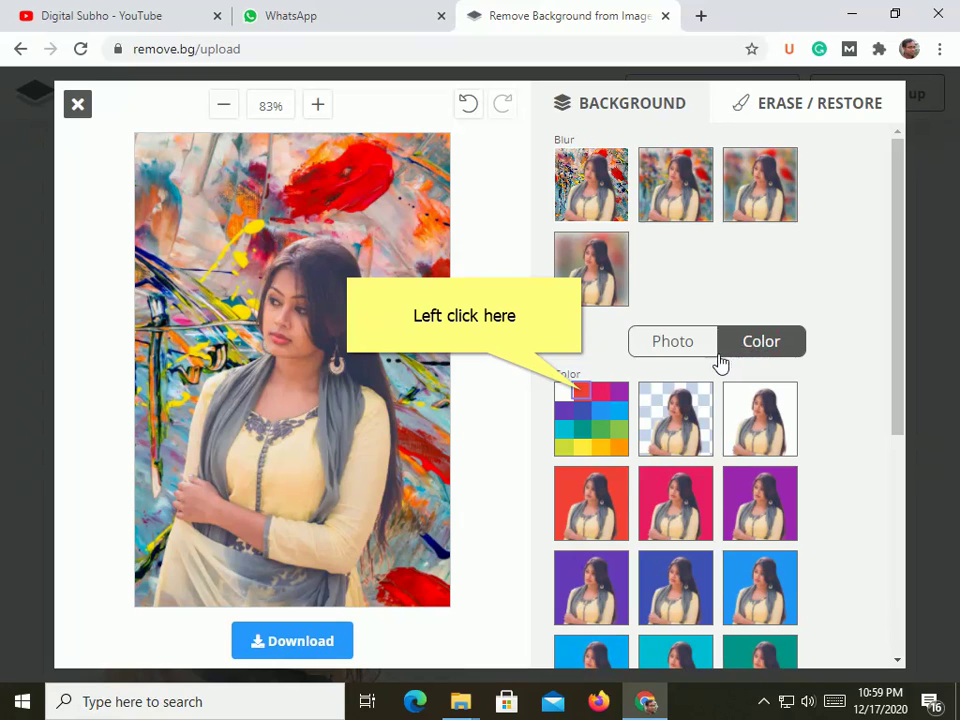
{"action": "left_click", "coordinate": [588, 399]}
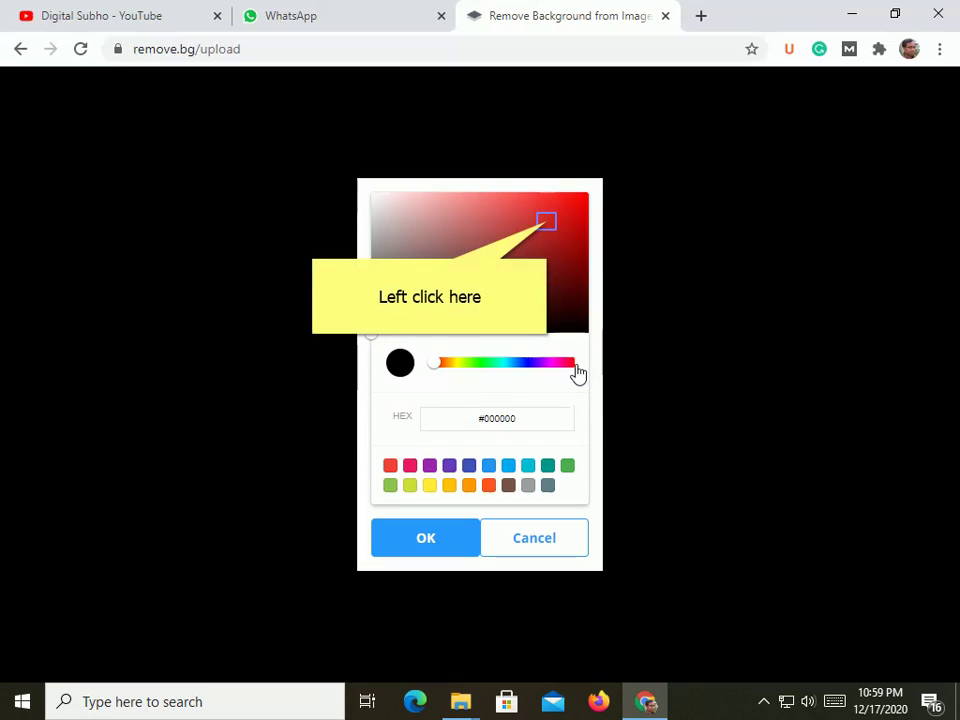
{"action": "left_click", "coordinate": [547, 221]}
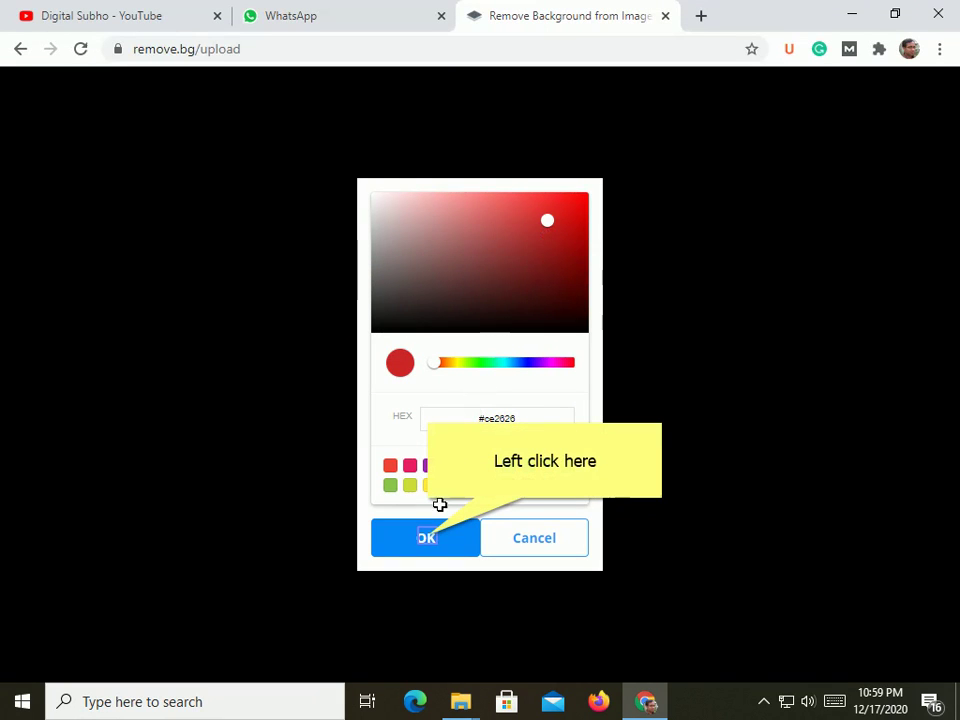
{"action": "left_click", "coordinate": [426, 537]}
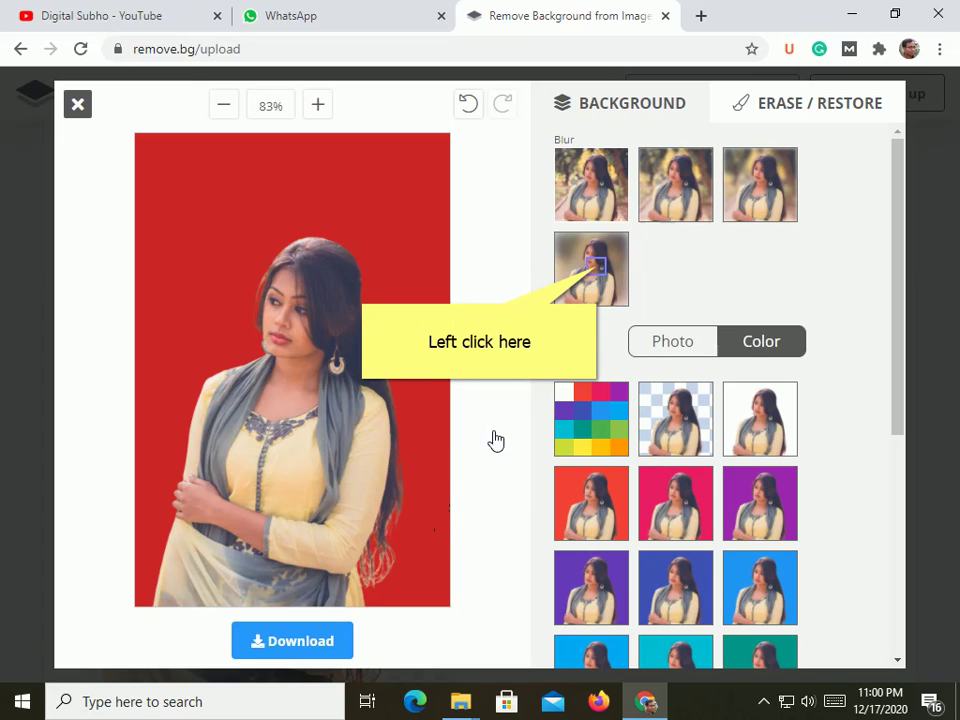
Apply the strongest background blur and use the Downloads photo pexels-sebastian-palomino-1955134 as the background
{"action": "left_click", "coordinate": [596, 276]}
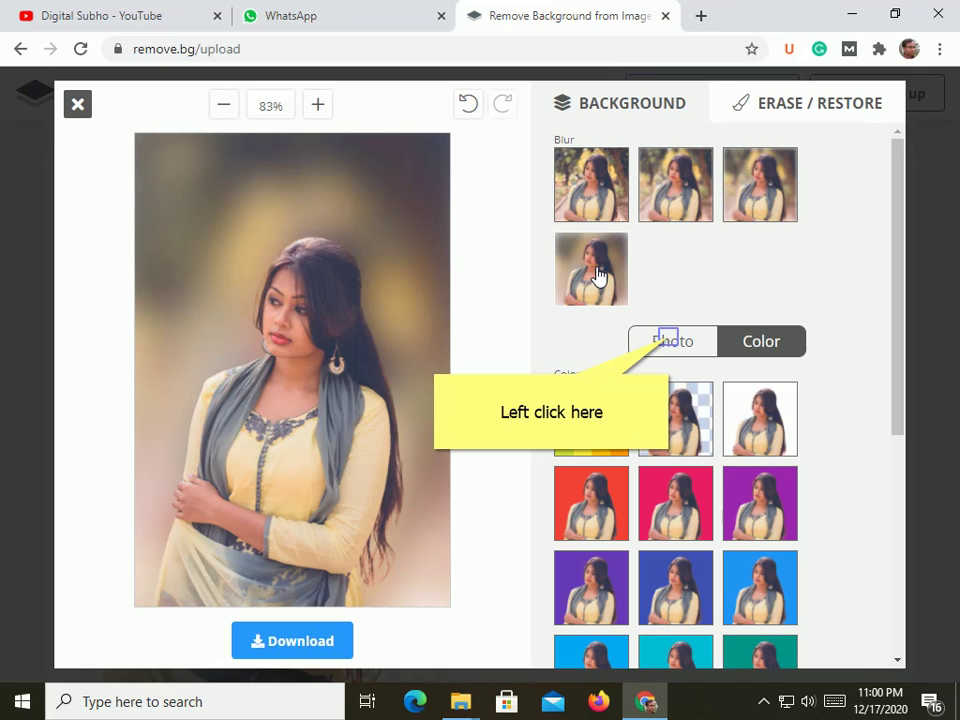
{"action": "left_click", "coordinate": [670, 342]}
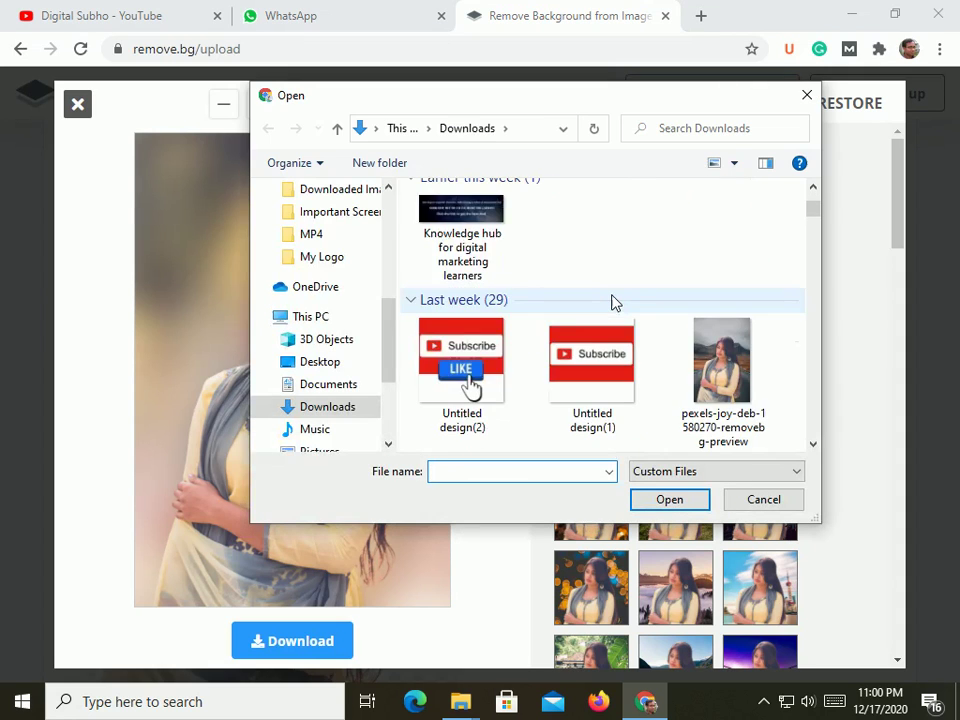
{"action": "scroll", "coordinate": [615, 301], "scroll_direction": "down", "scroll_amount": 3}
{"action": "scroll", "coordinate": [615, 301], "scroll_direction": "down", "scroll_amount": 2}
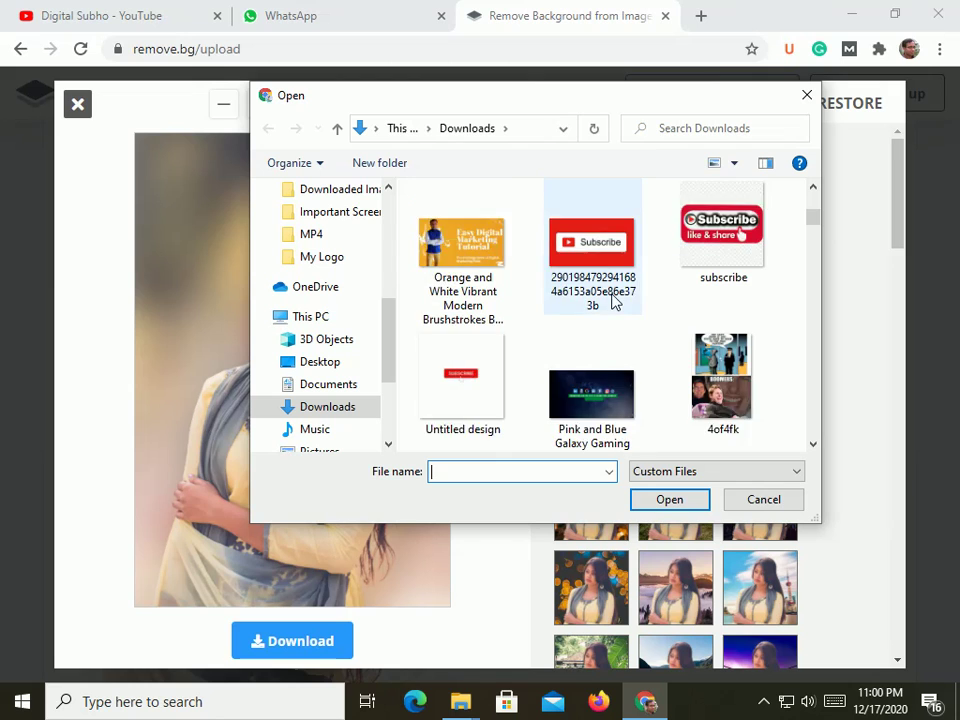
{"action": "scroll", "coordinate": [615, 301], "scroll_direction": "up", "scroll_amount": 3}
{"action": "left_click", "coordinate": [467, 238]}
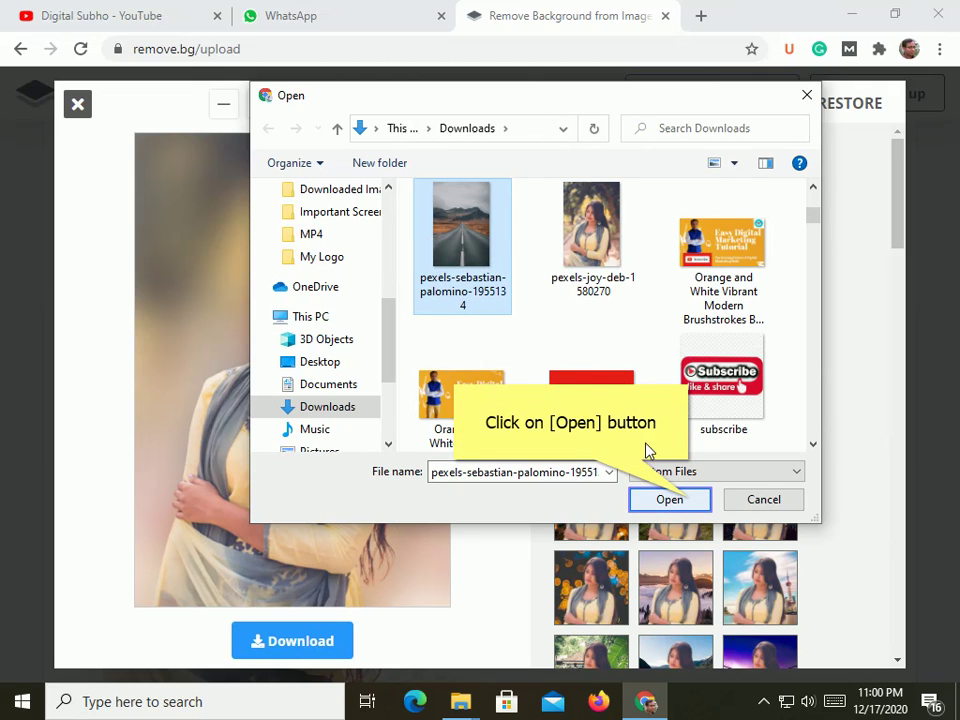
{"action": "left_click", "coordinate": [690, 499]}
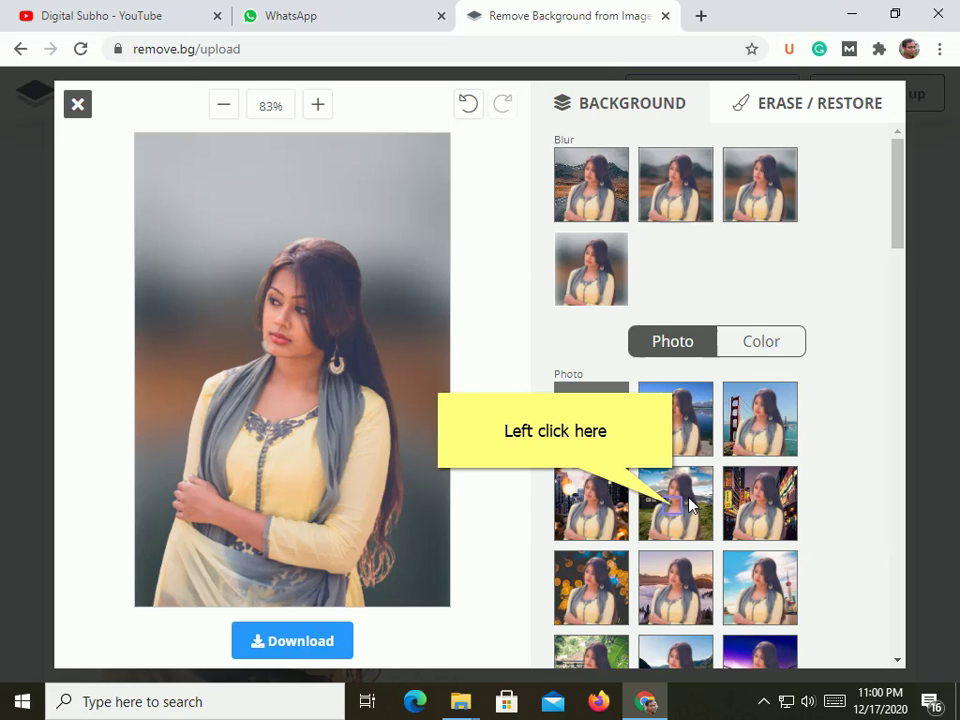
Try preset background photos, ending with the snowy mountain lake, and remove the background blur
{"action": "left_click", "coordinate": [674, 512]}
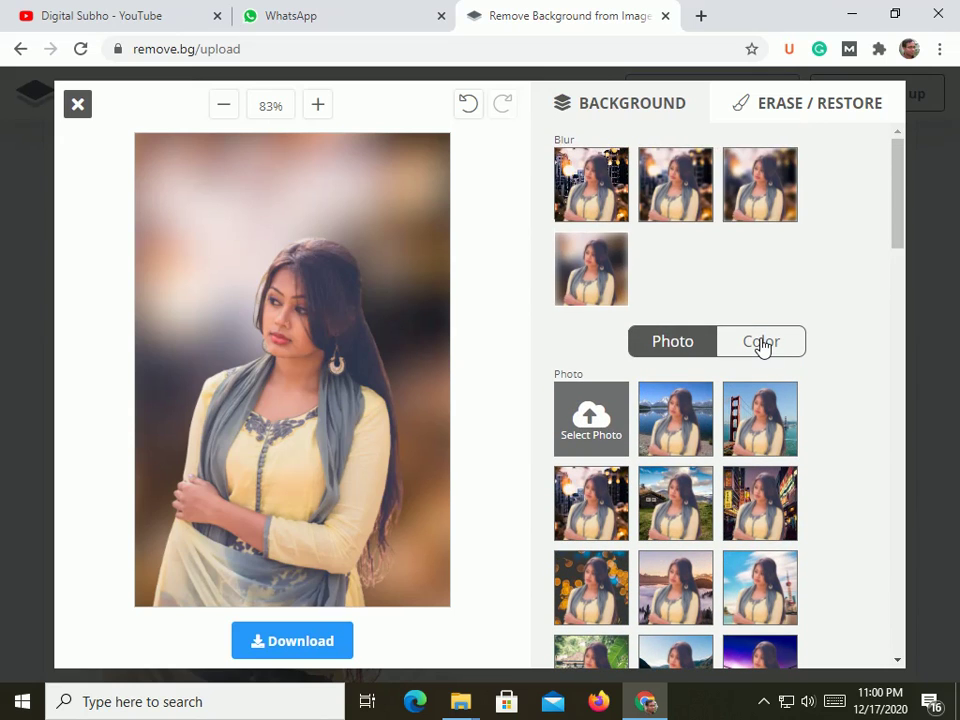
{"action": "left_click", "coordinate": [678, 425]}
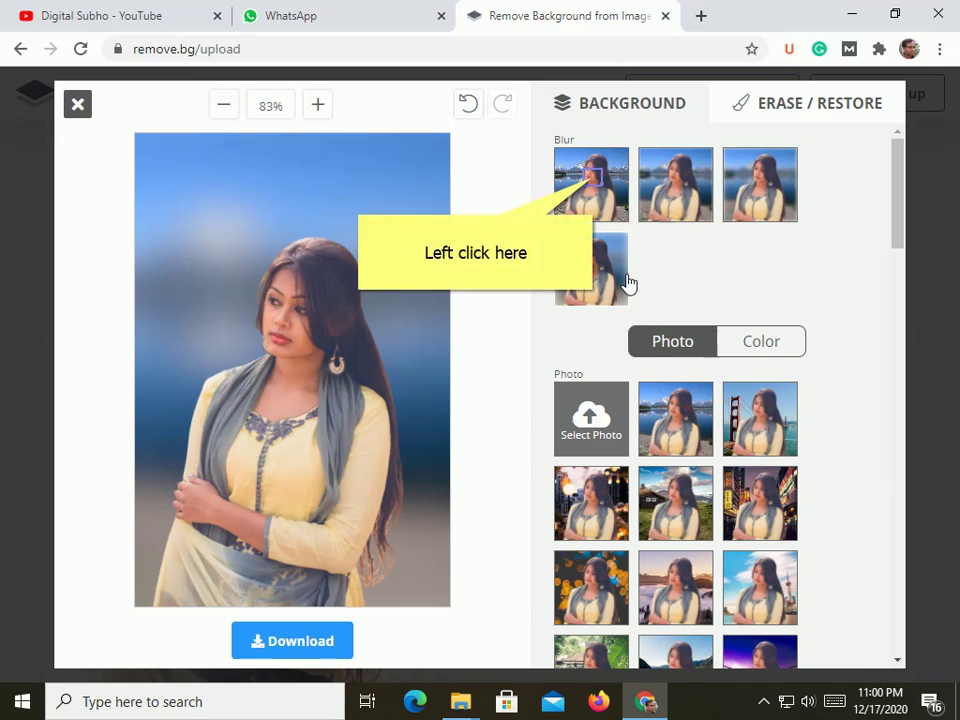
{"action": "left_click", "coordinate": [594, 185]}
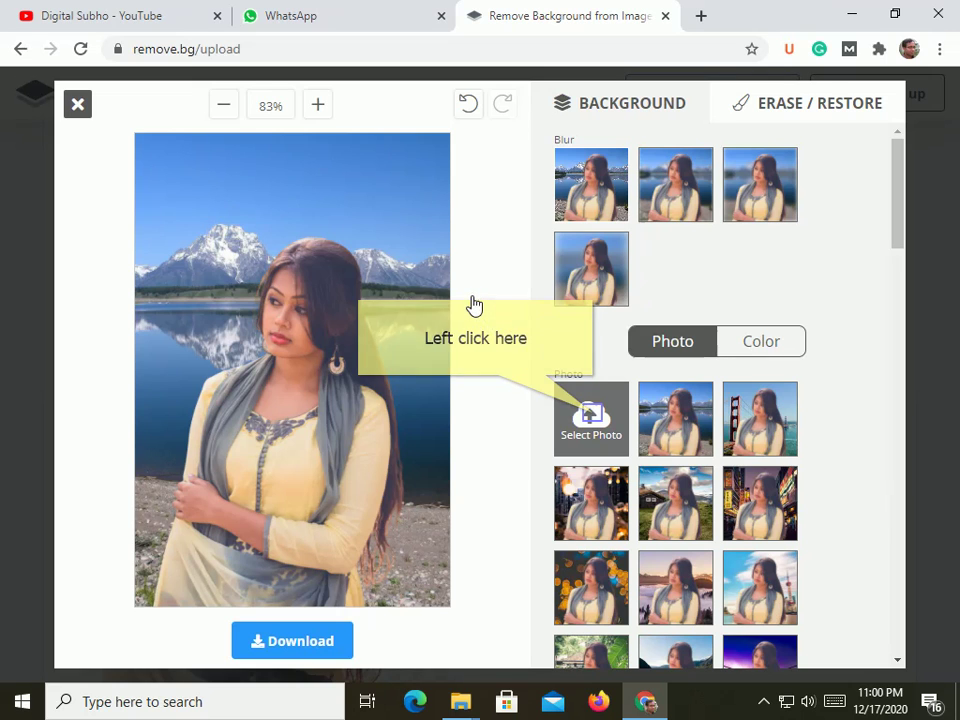
Set the photo pexels-sebastian-palomino-1955134 from the Downloads folder as the unblurred background
{"action": "left_click", "coordinate": [591, 415]}
{"action": "scroll", "coordinate": [594, 345], "scroll_direction": "down", "scroll_amount": 3}
{"action": "left_click", "coordinate": [480, 355]}
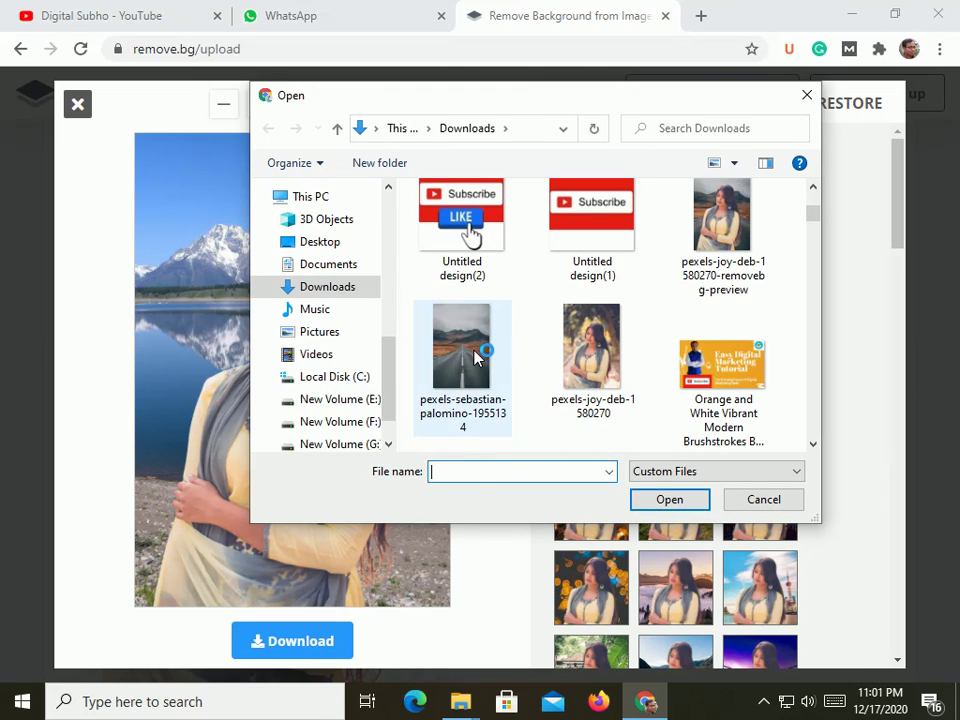
{"action": "left_click", "coordinate": [670, 500]}
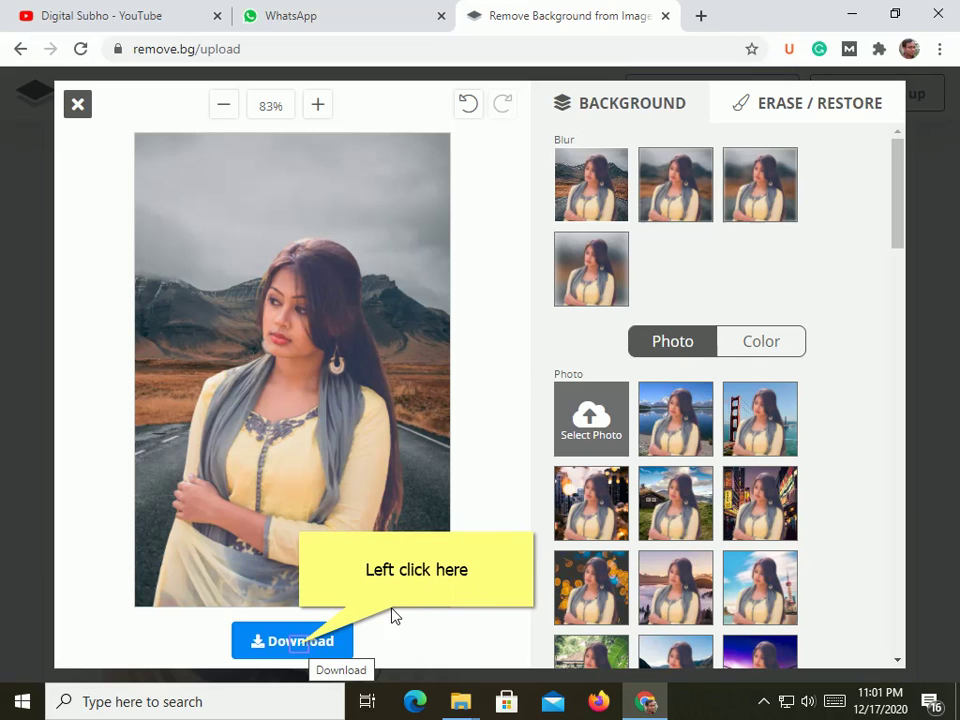
Download the edited image and check the downloaded PNG in the image viewer, closing it when done
{"action": "left_click", "coordinate": [302, 651]}
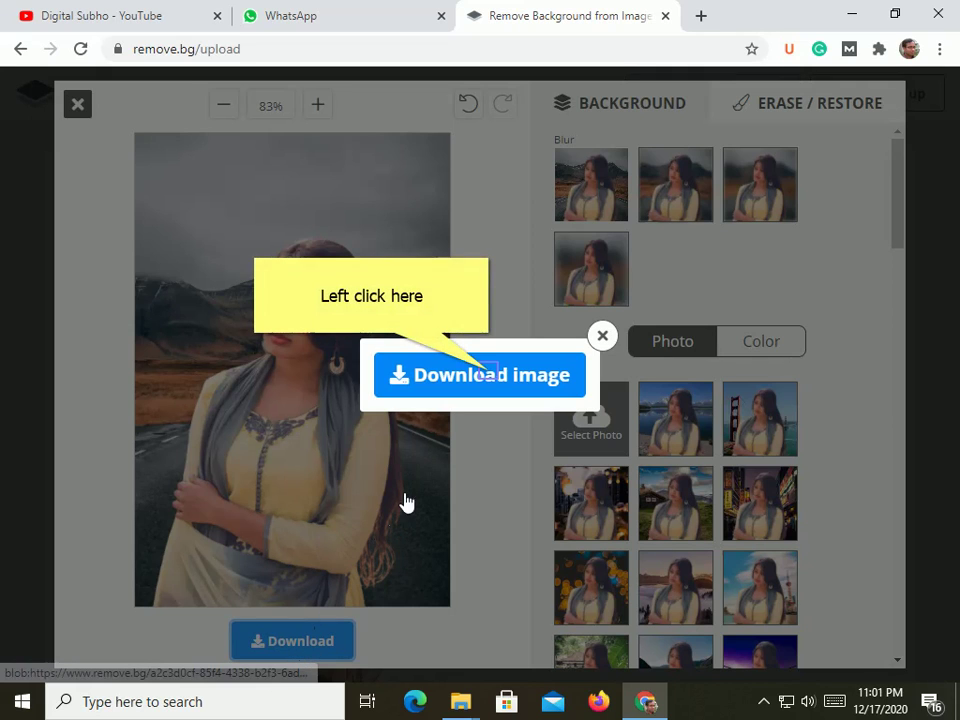
{"action": "left_click", "coordinate": [489, 377]}
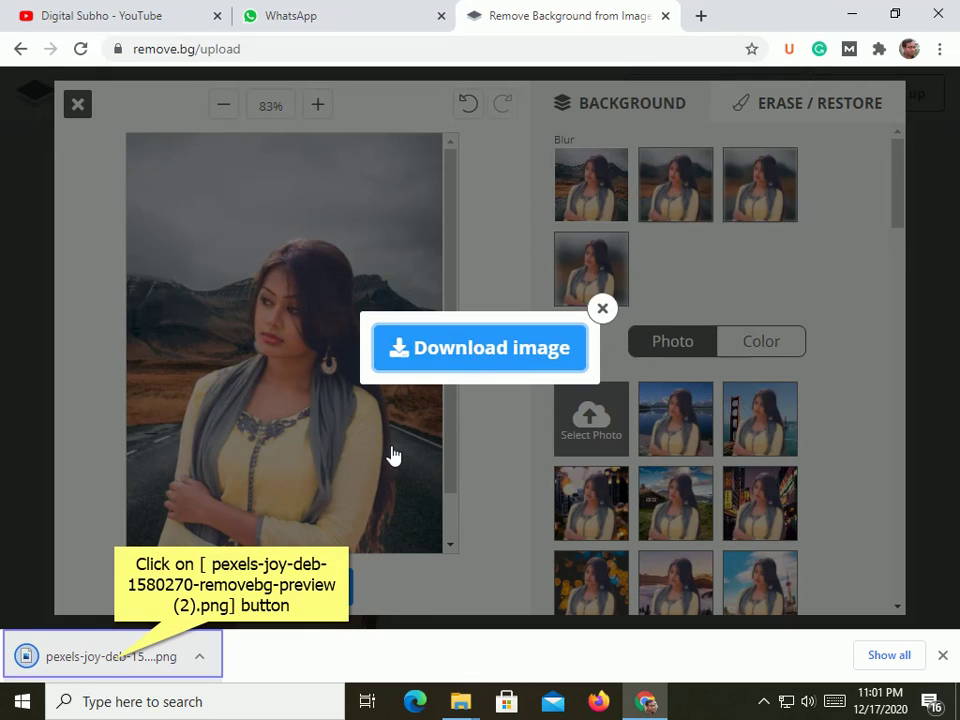
{"action": "left_click", "coordinate": [114, 663]}
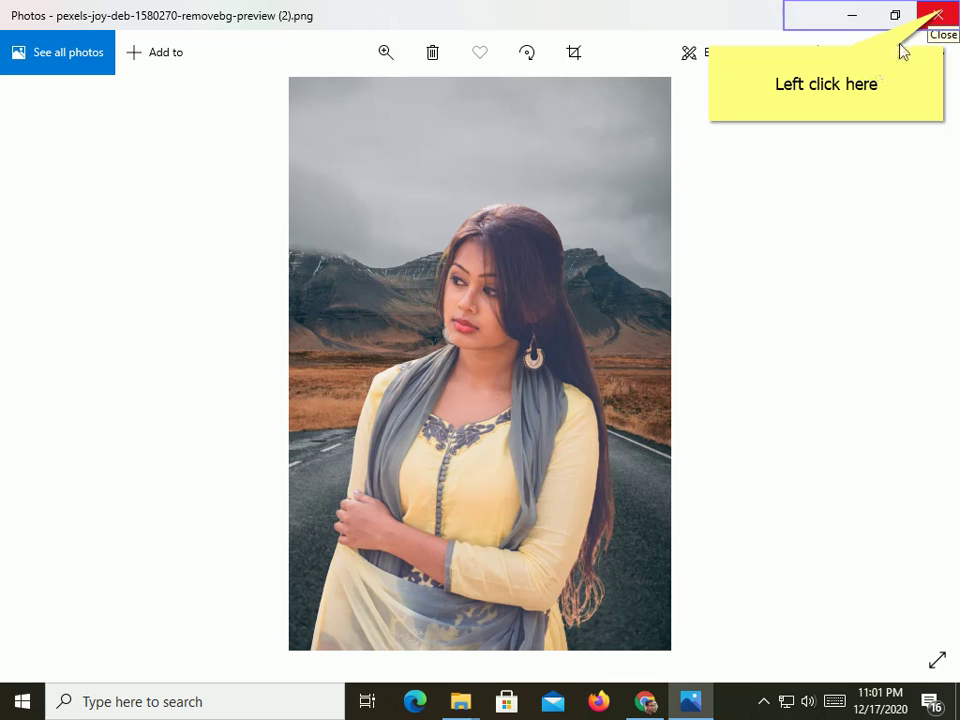
{"action": "left_click", "coordinate": [945, 16]}
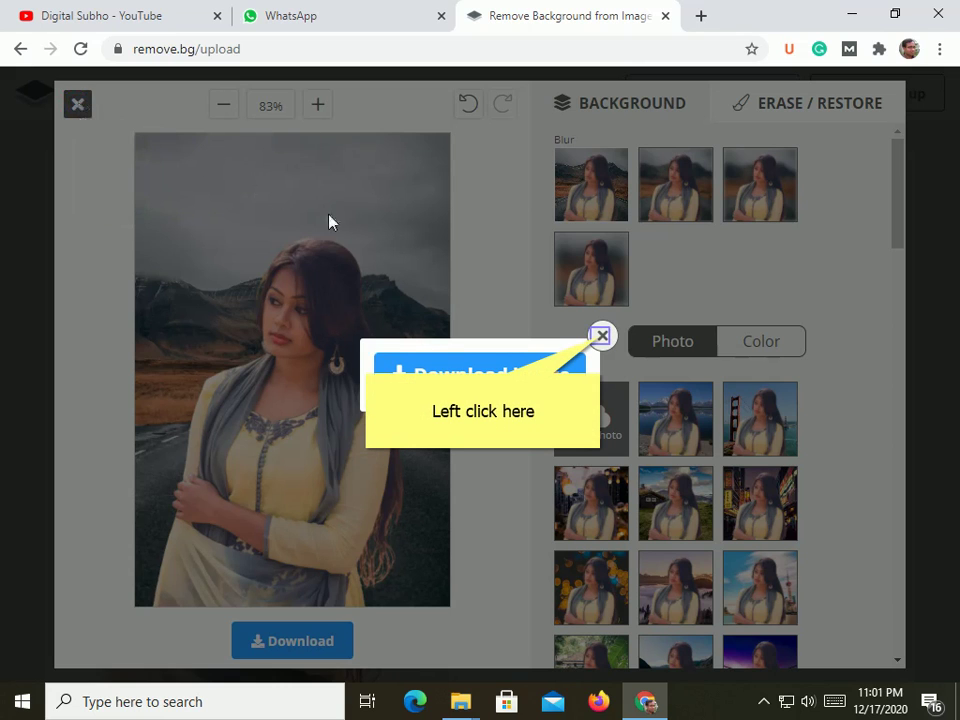
Close the download prompt and the background editor
{"action": "left_click", "coordinate": [601, 336]}
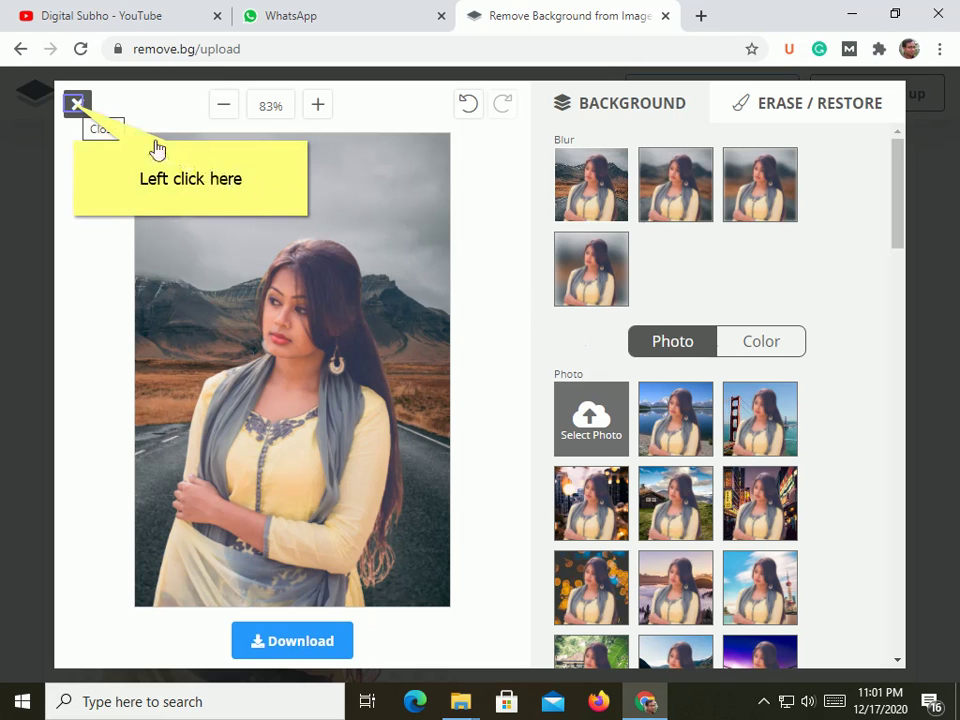
{"action": "left_click", "coordinate": [88, 112]}
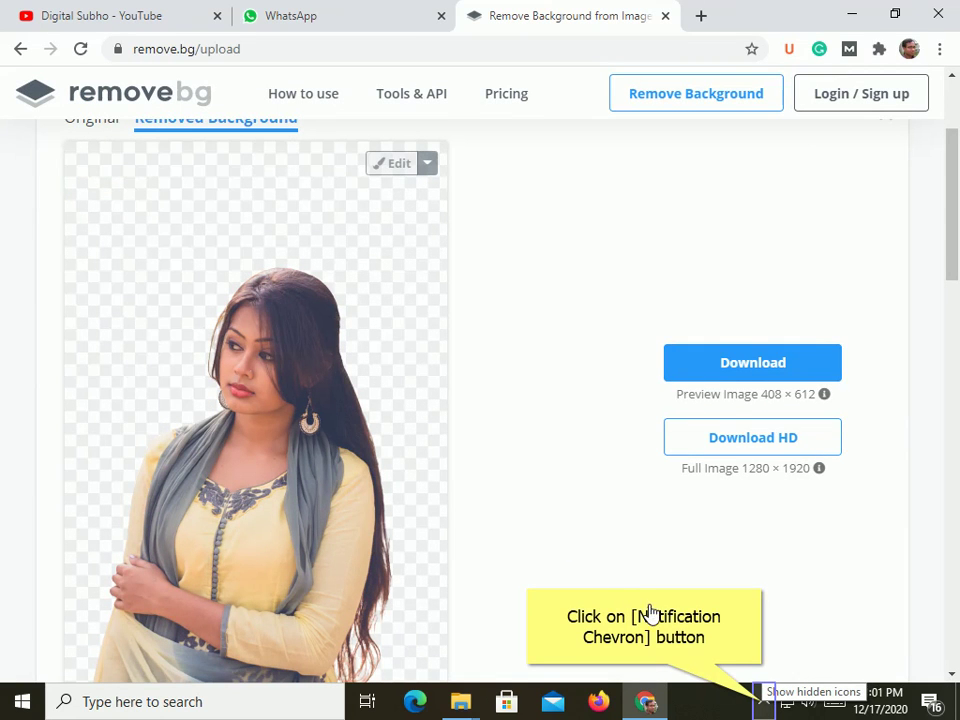
{"action": "left_click", "coordinate": [762, 705]}
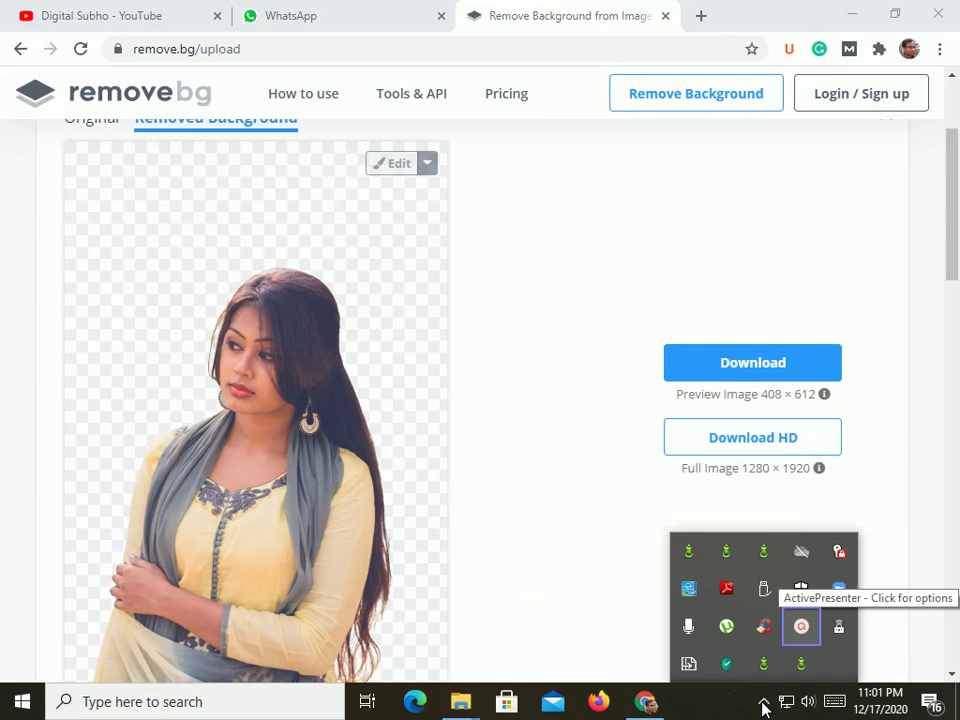